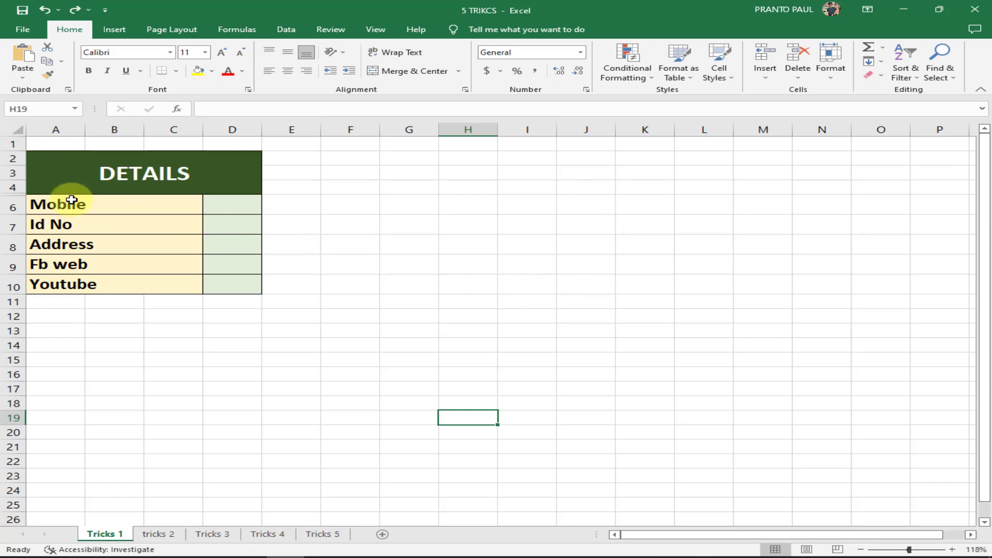
drag(72, 200, 170, 279)
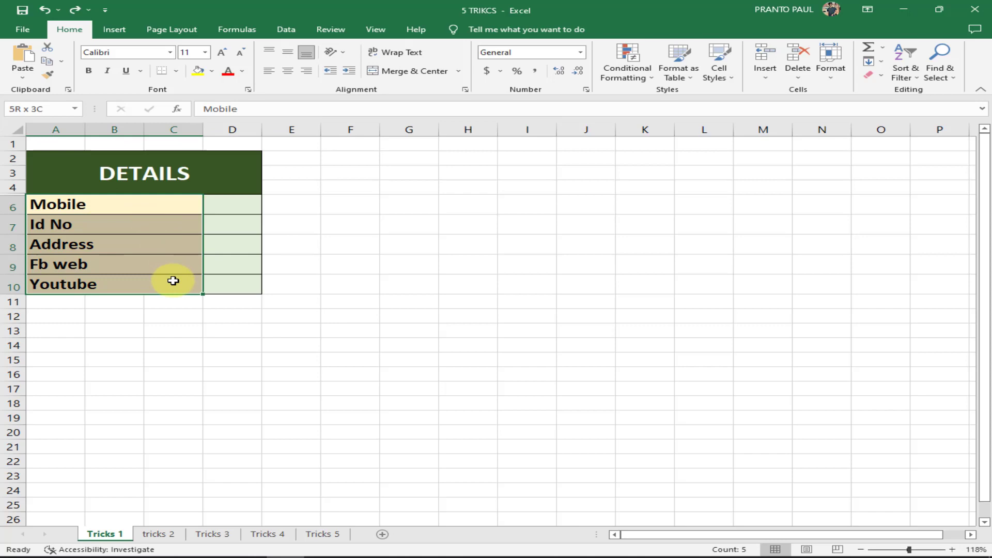
click(264, 258)
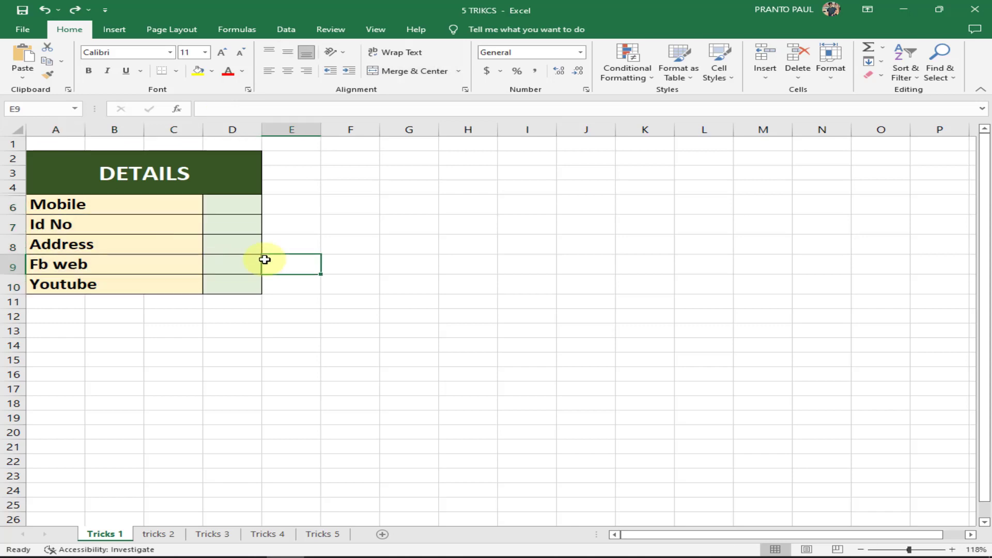
double_click(171, 206)
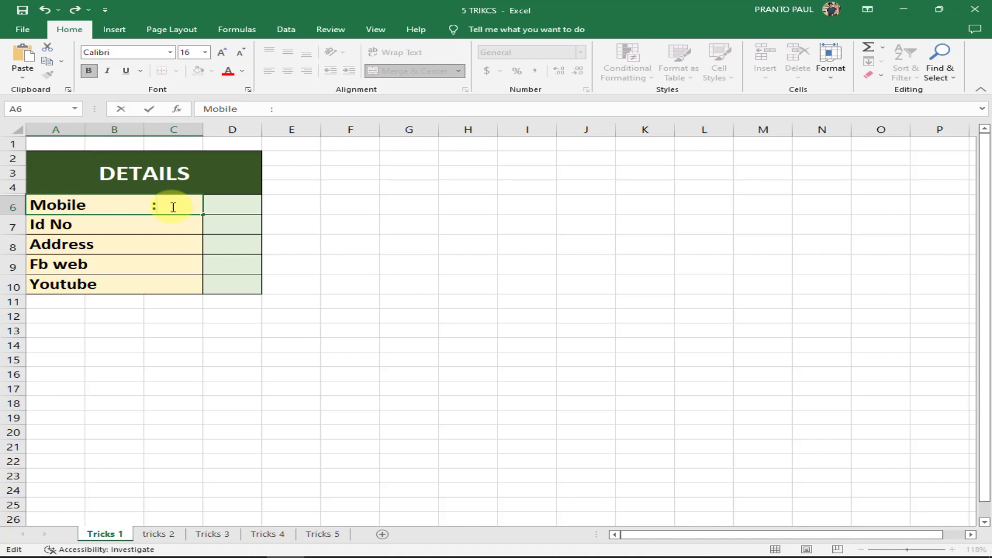
key(BackSpace)
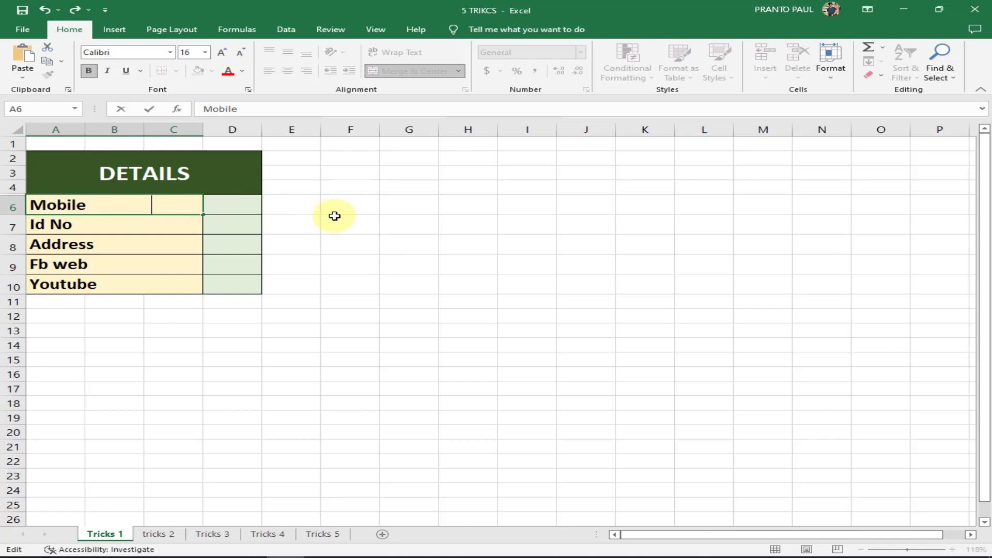
click(334, 216)
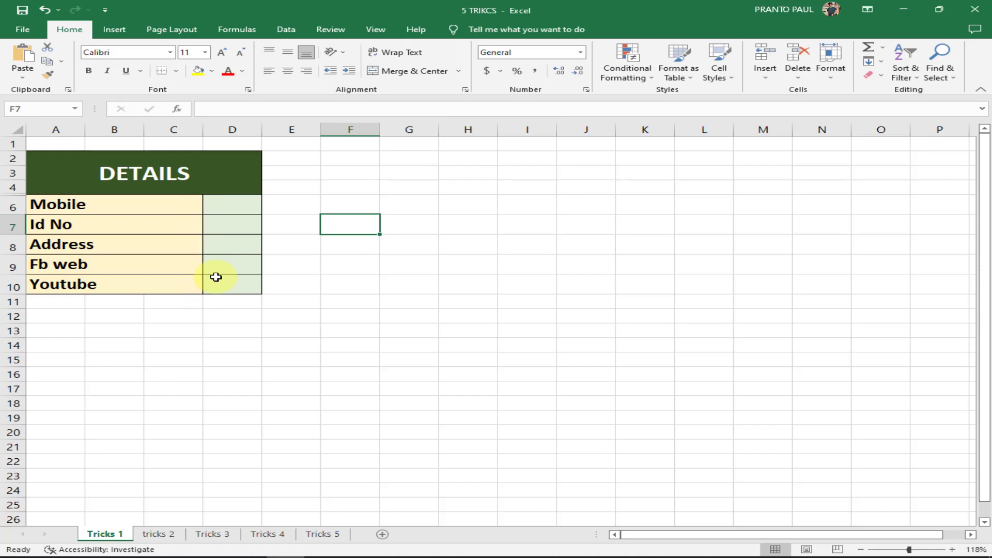
Step: Apply the custom number format @* " :" to the label cells from Mobile to Youtube under DETAILS
click(107, 206)
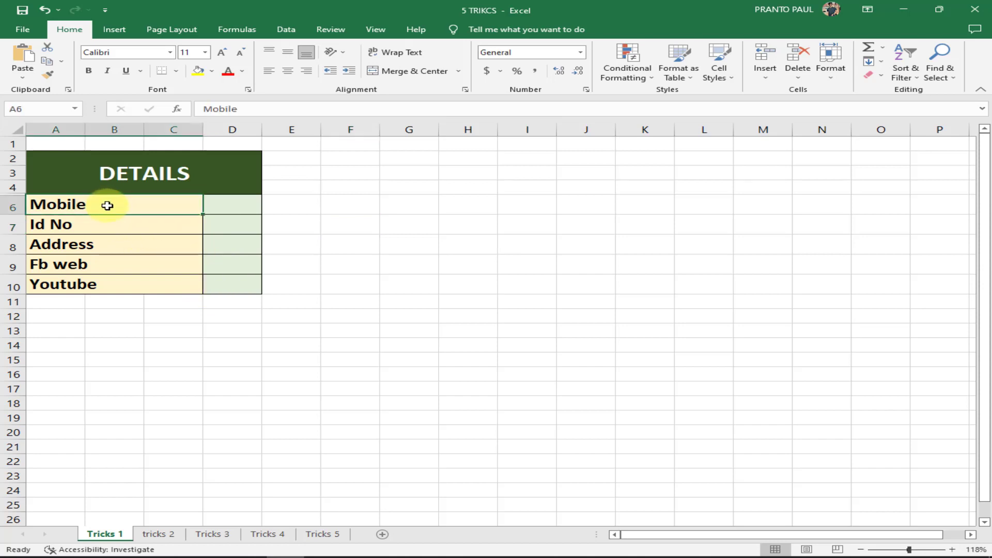
drag(107, 205, 102, 280)
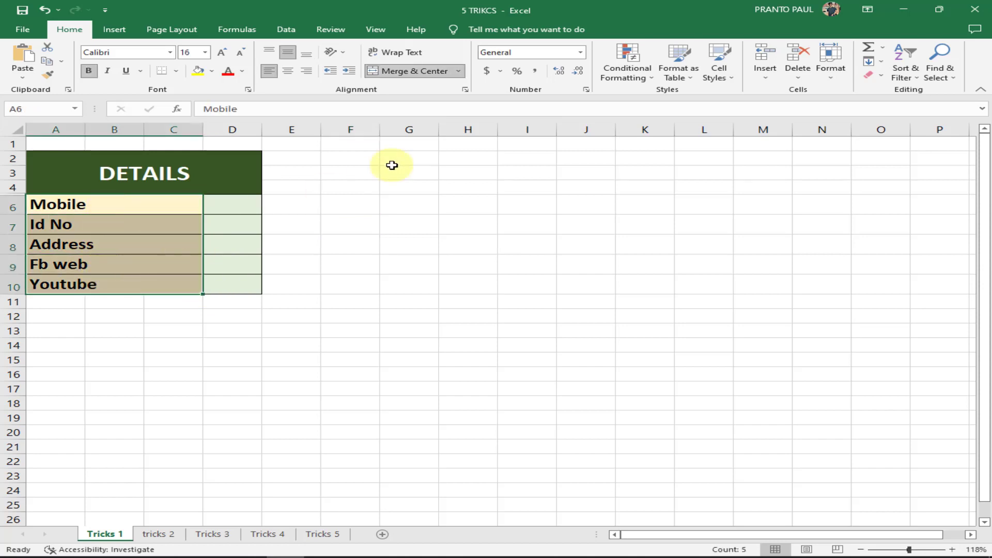
click(587, 90)
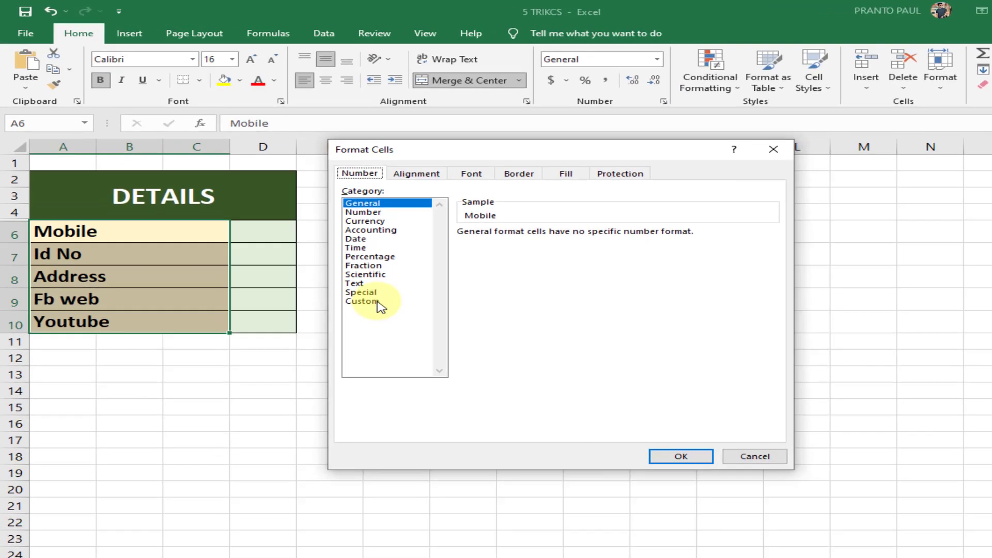
click(319, 266)
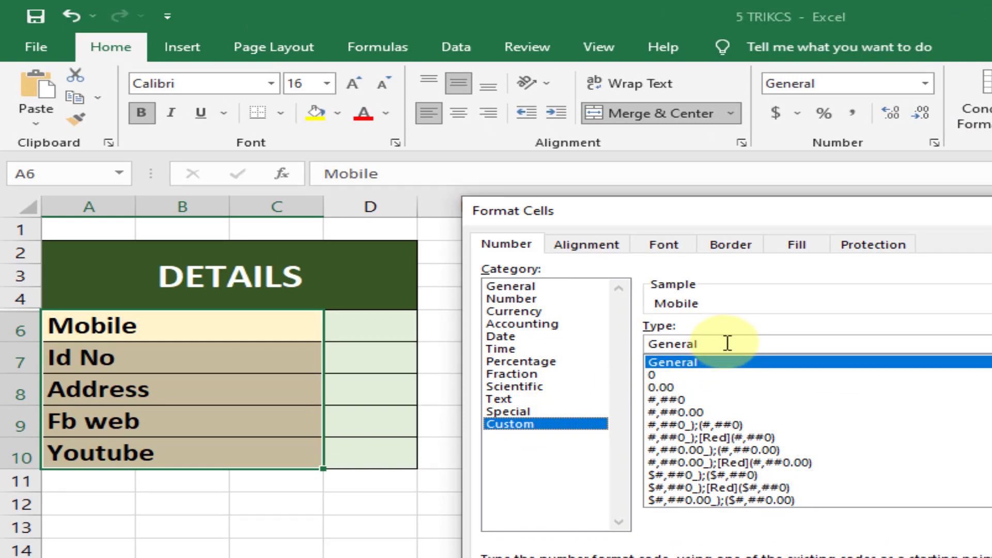
drag(728, 342, 646, 344)
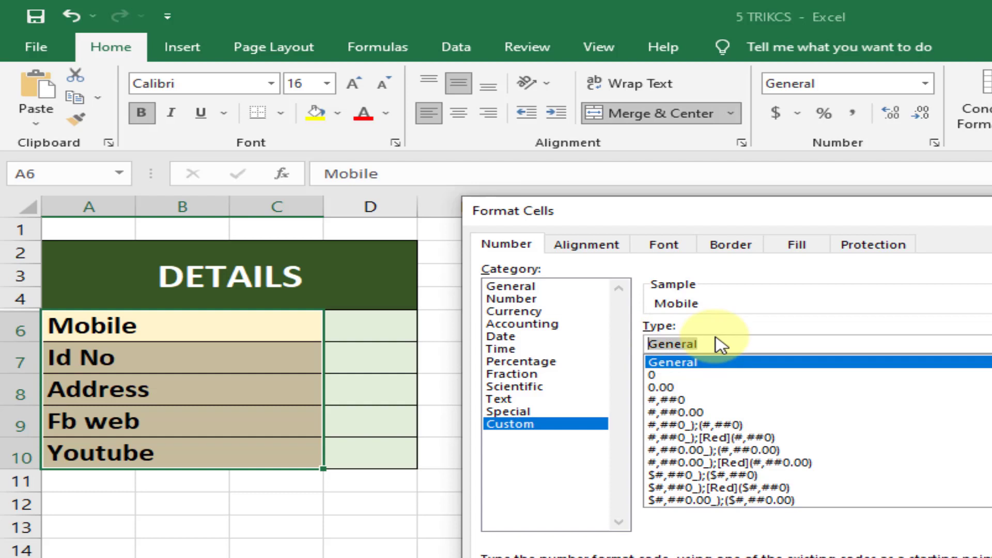
text(@)
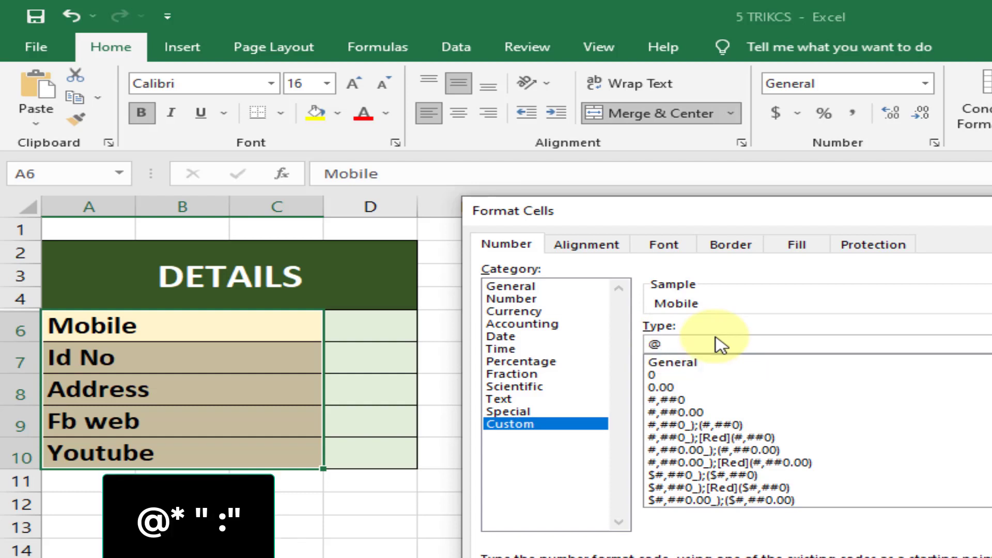
text(*)
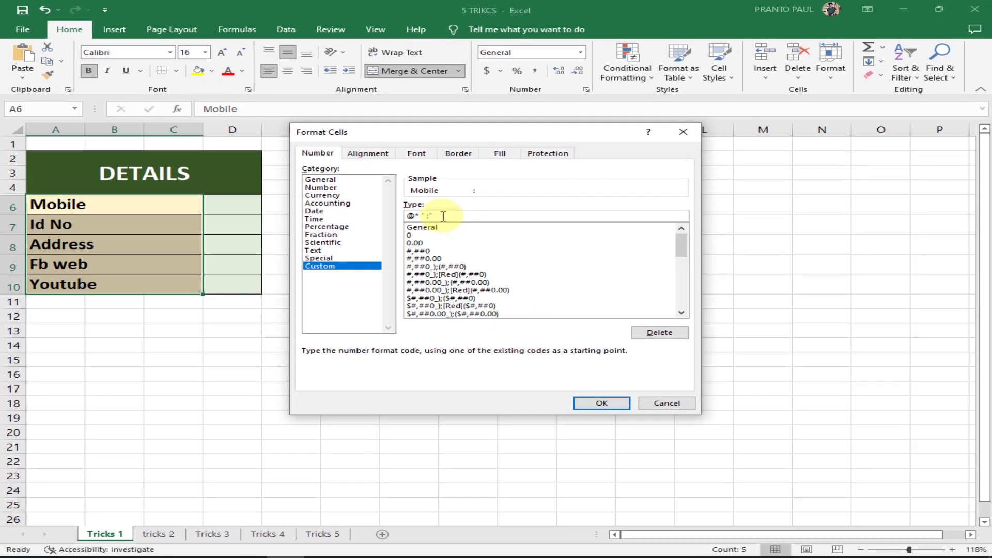
click(603, 402)
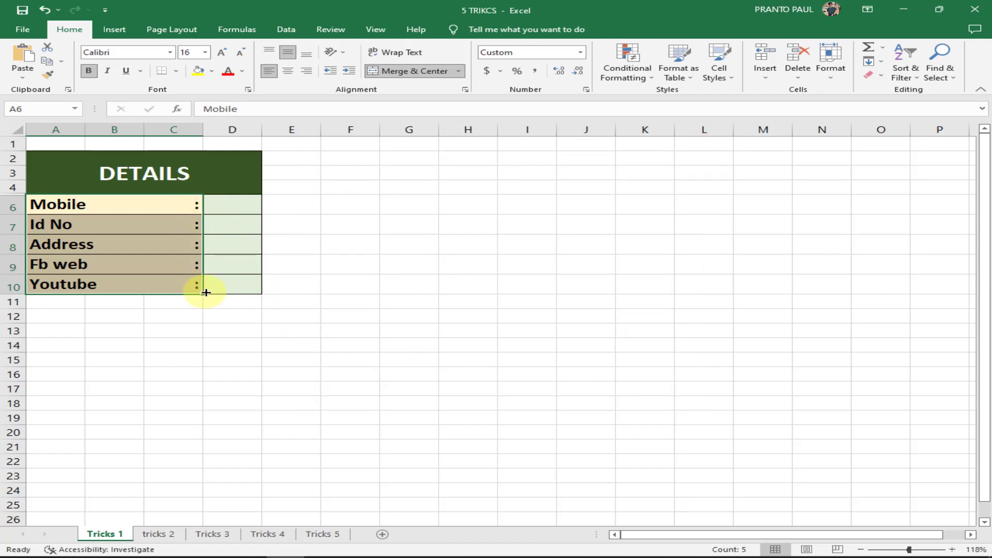
Step: Check the print preview of the tricks 2 sheet to see how its columns split across pages
click(172, 535)
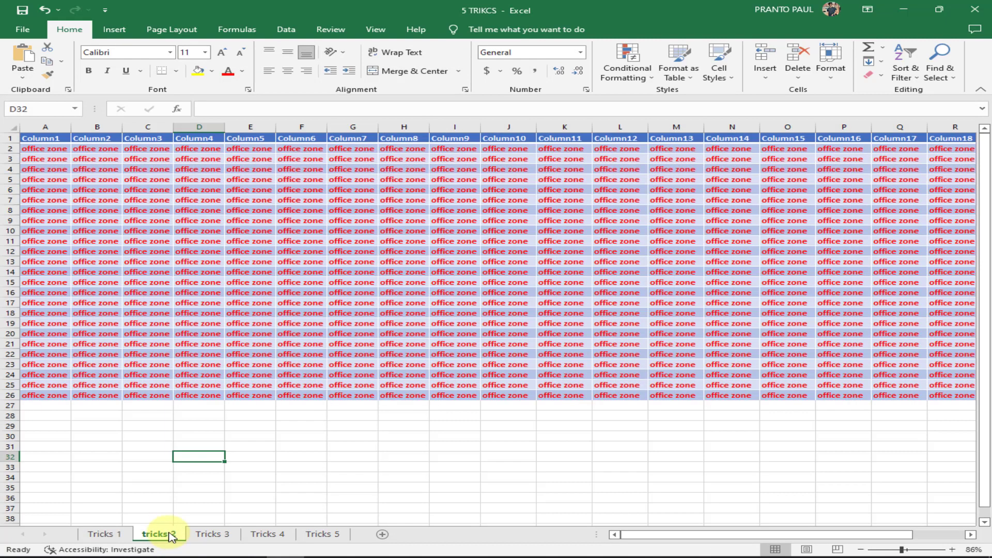
click(368, 454)
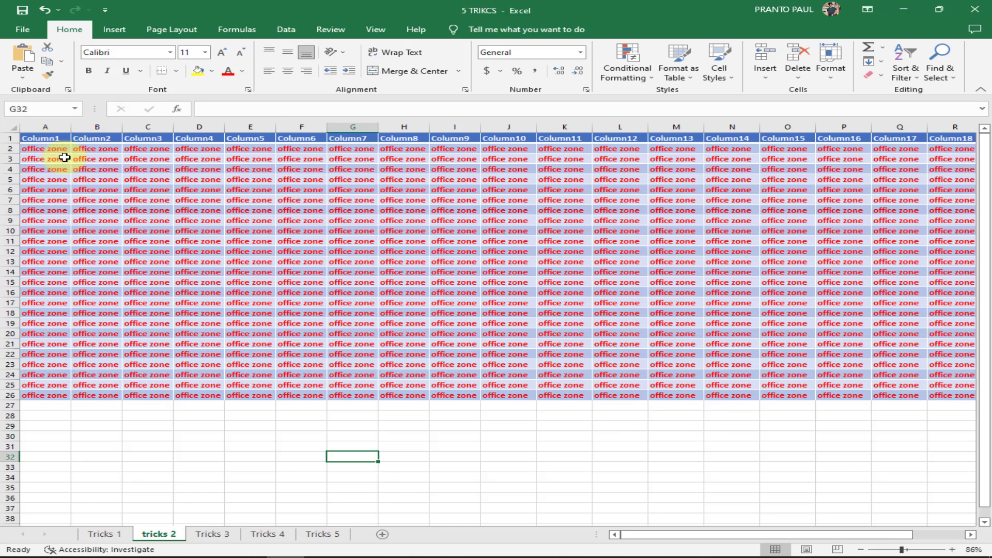
key(ctrl+p)
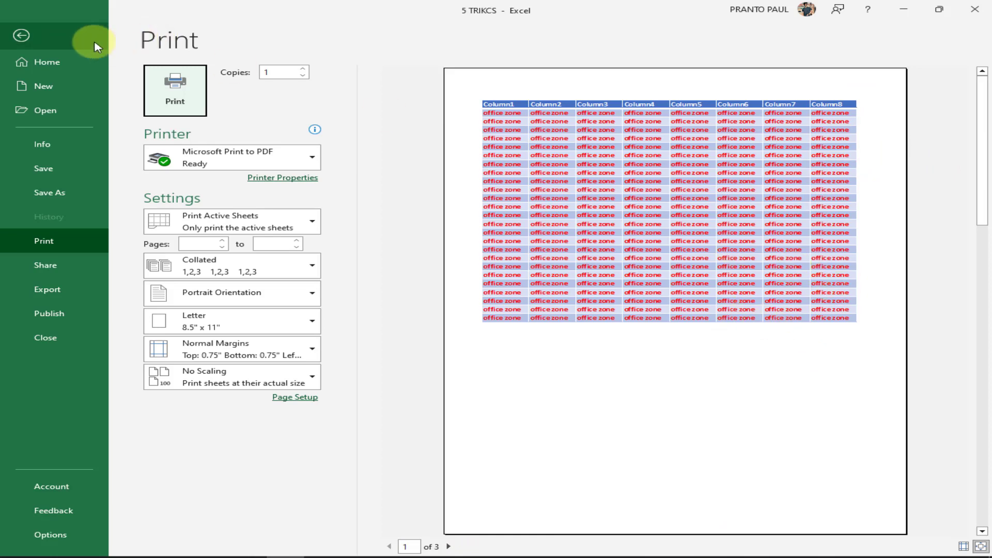
click(71, 40)
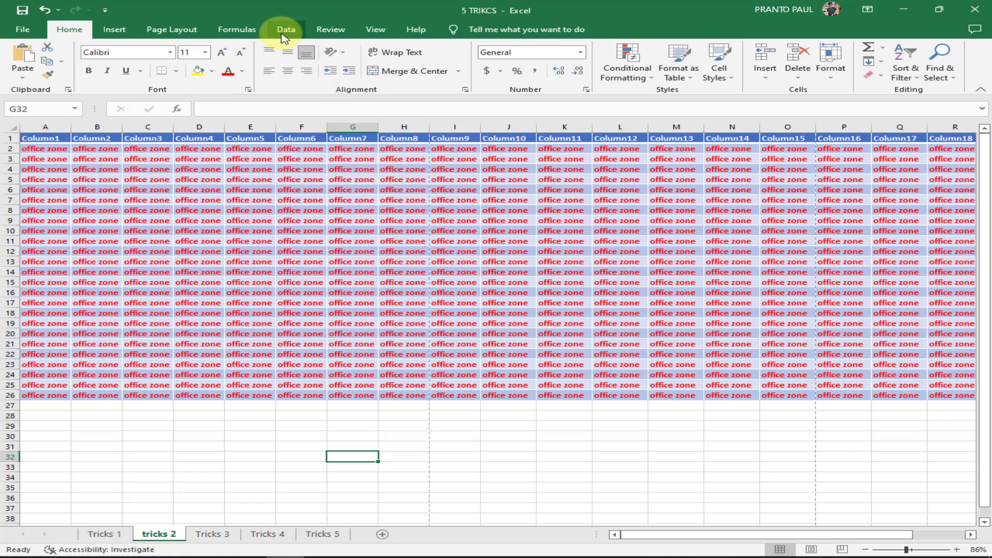
Step: Set the tricks 2 sheet's print scaling width to 1 page and check the result in the print preview
click(181, 32)
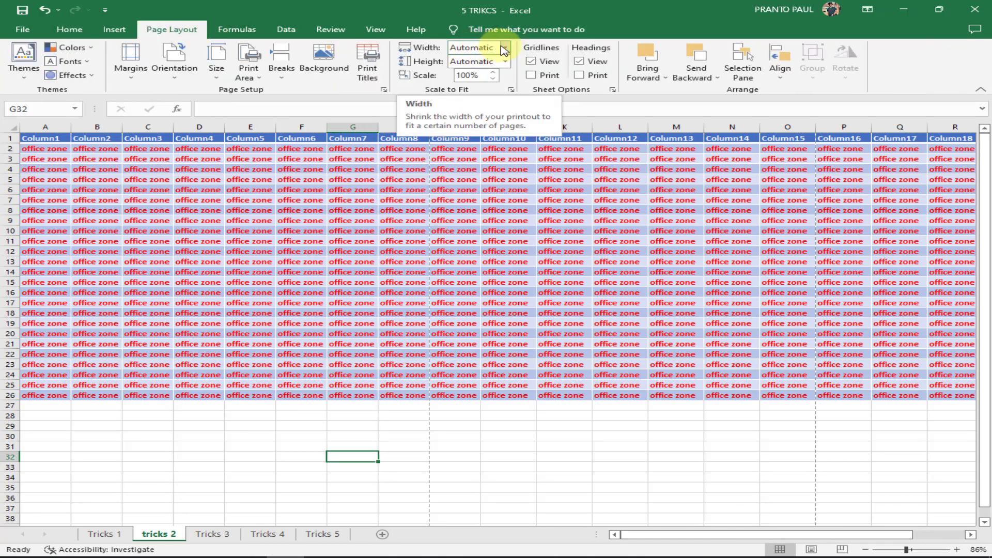
click(505, 48)
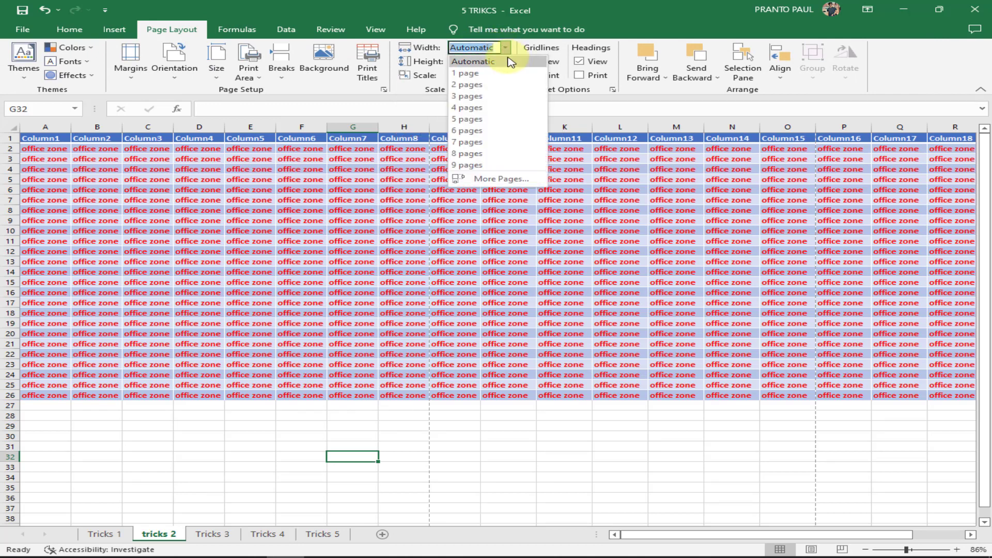
click(488, 75)
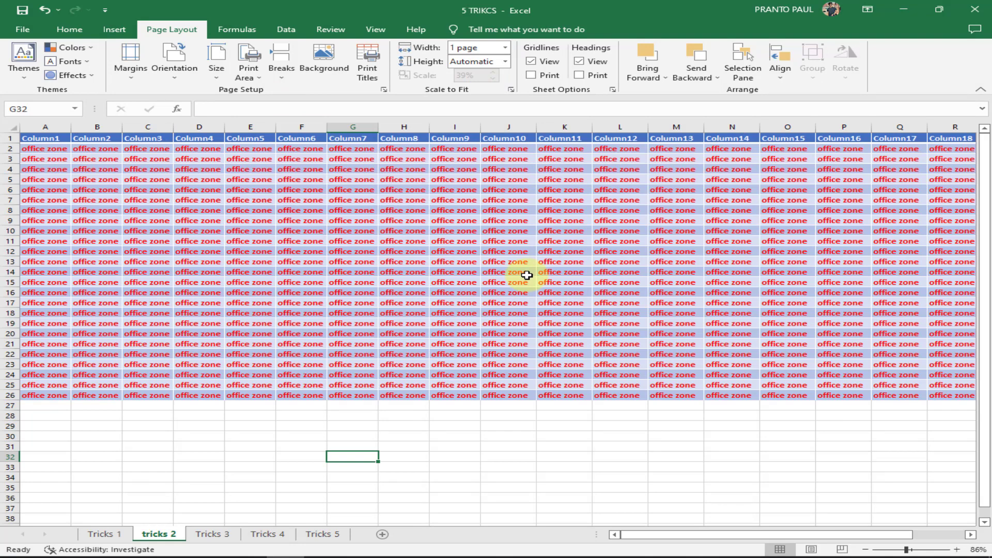
key(ctrl+p)
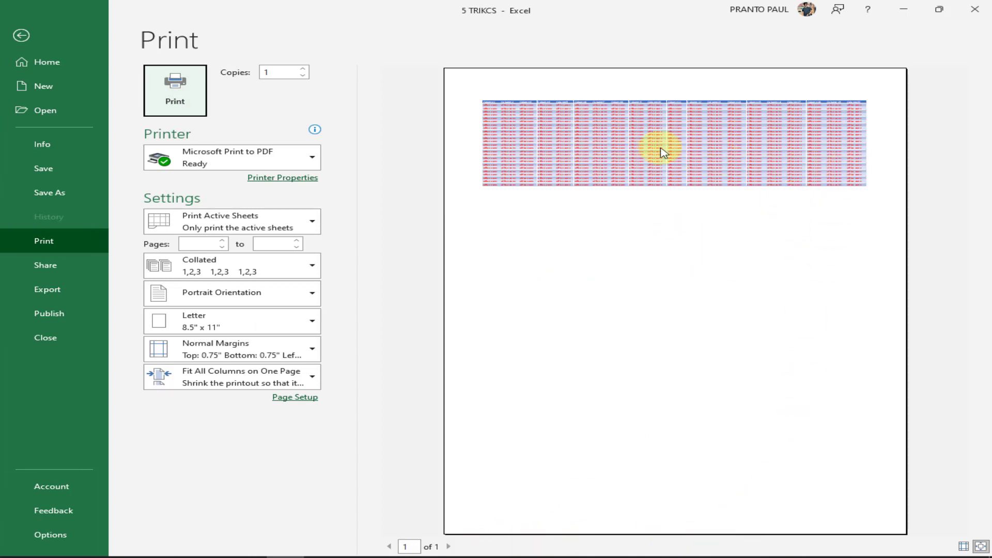
click(21, 36)
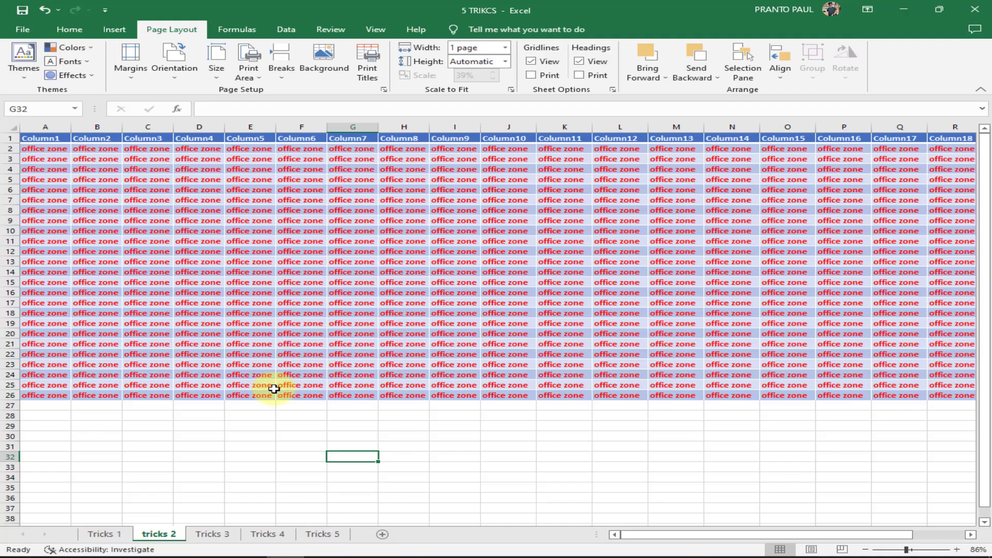
Step: Fill every cell of the Tricks 3 sheet with light blue after trying a light green fill
click(225, 537)
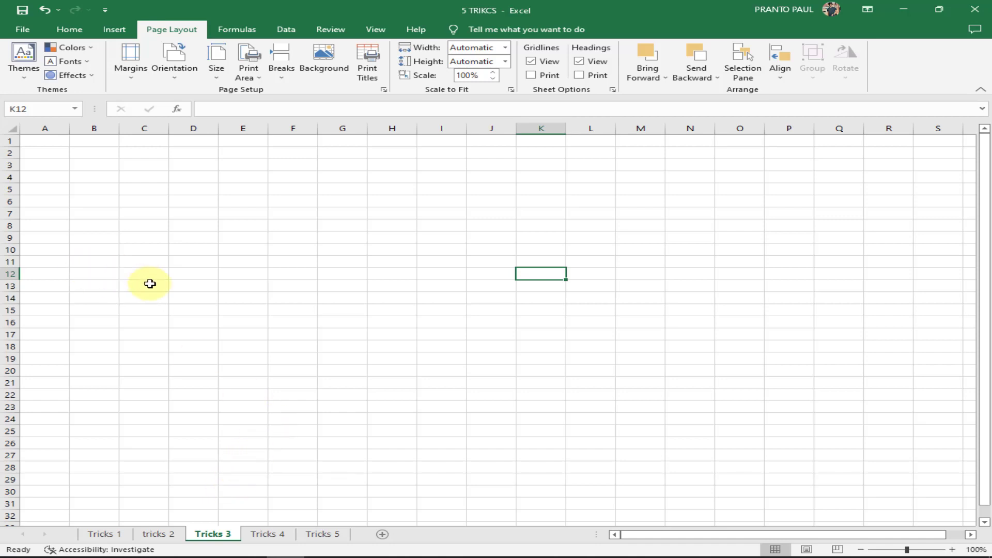
click(12, 129)
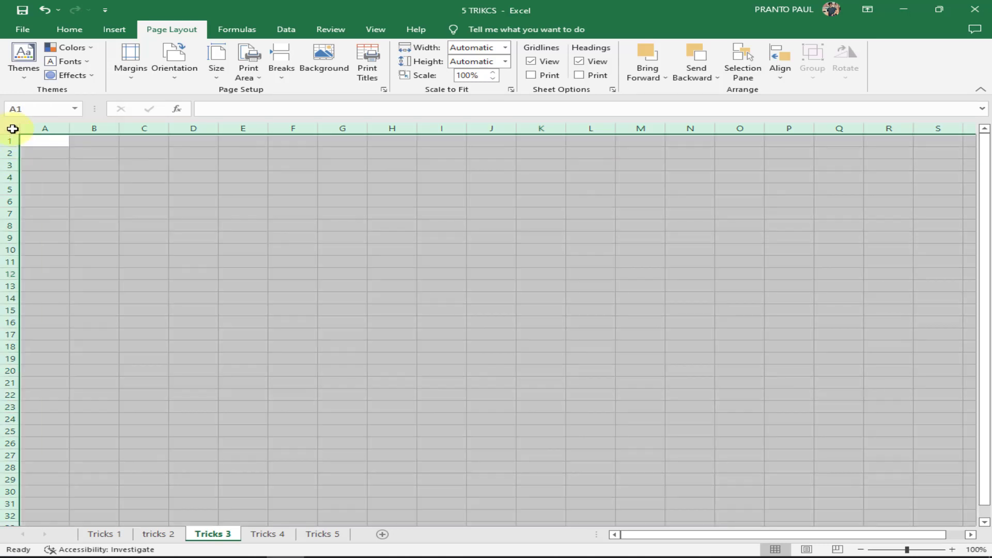
click(73, 31)
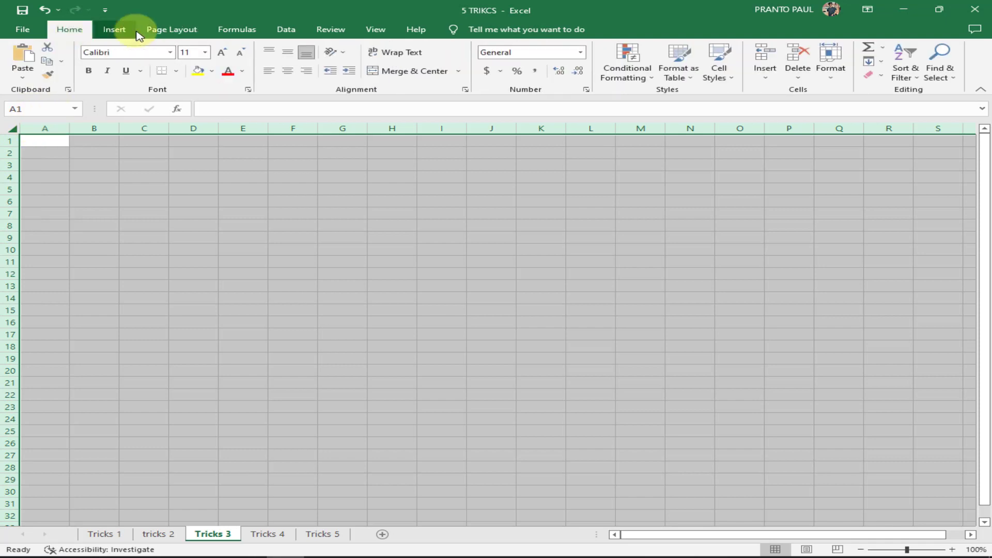
click(213, 72)
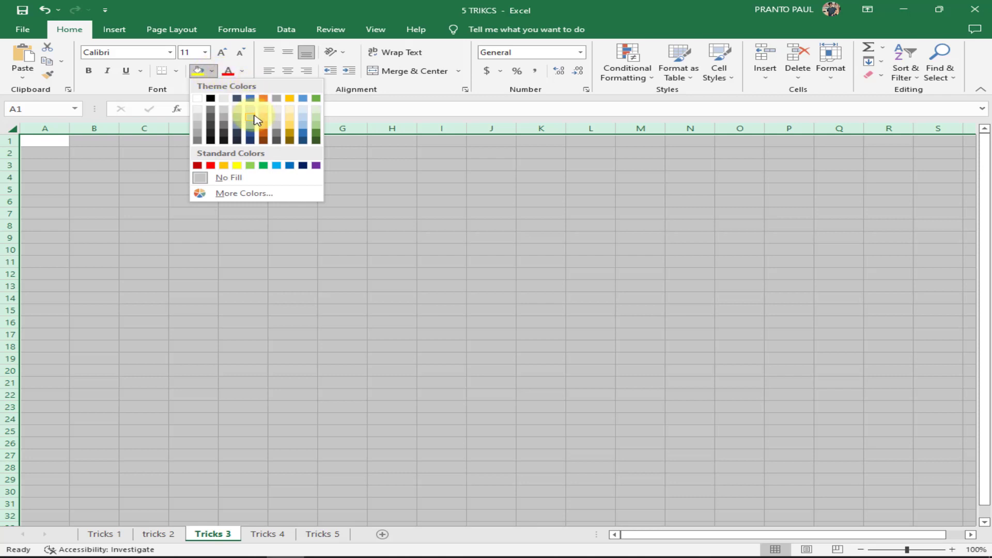
click(316, 127)
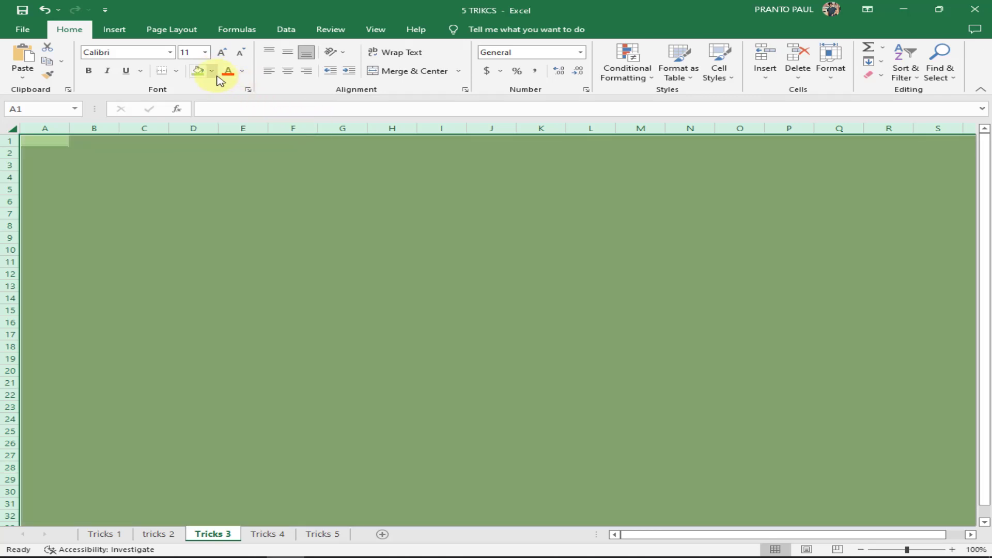
click(213, 72)
click(252, 126)
Step: Enter the sample text fdfdsf in cell F10 and sdfdsf in cell H11 of the Tricks 3 sheet
click(283, 247)
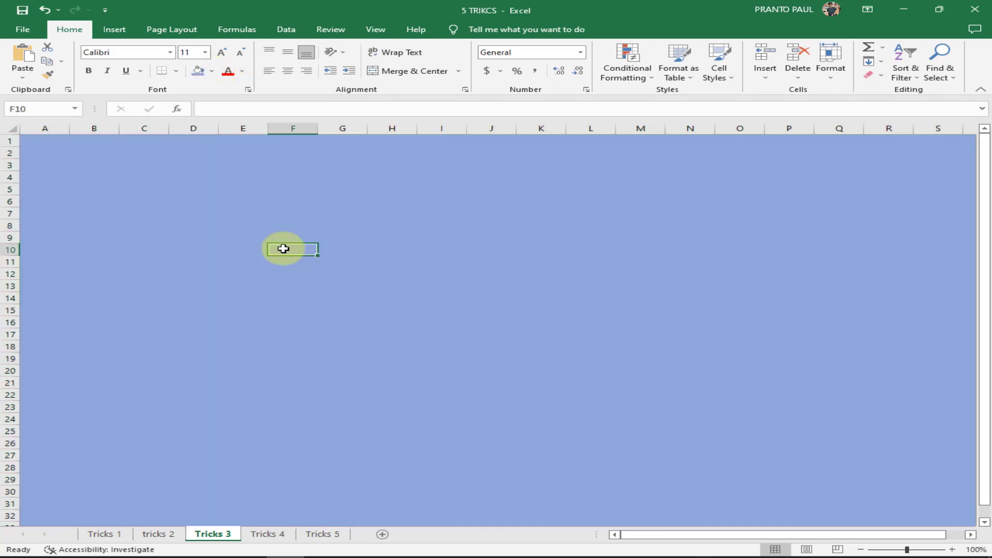
text(fdfdsf)
click(382, 262)
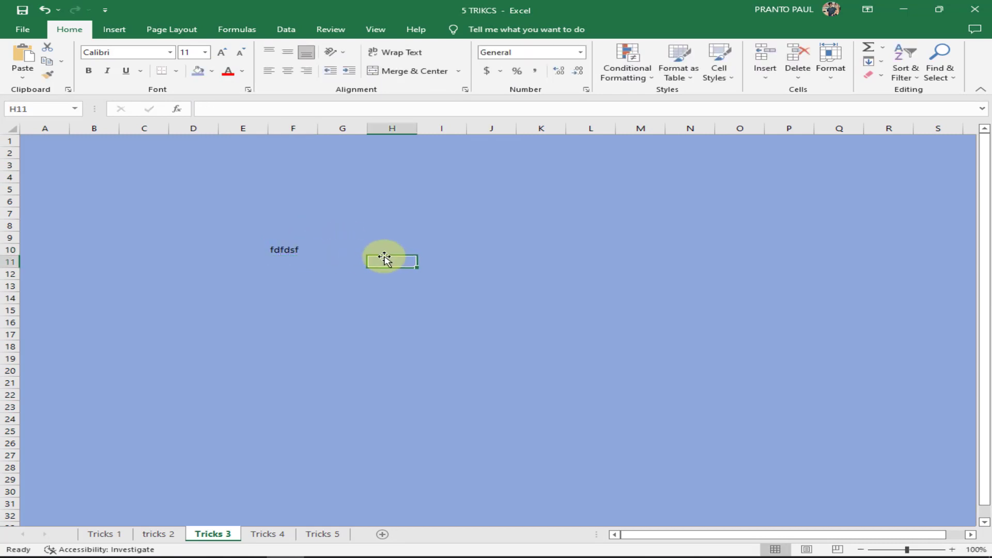
text(sdfdsf)
click(374, 322)
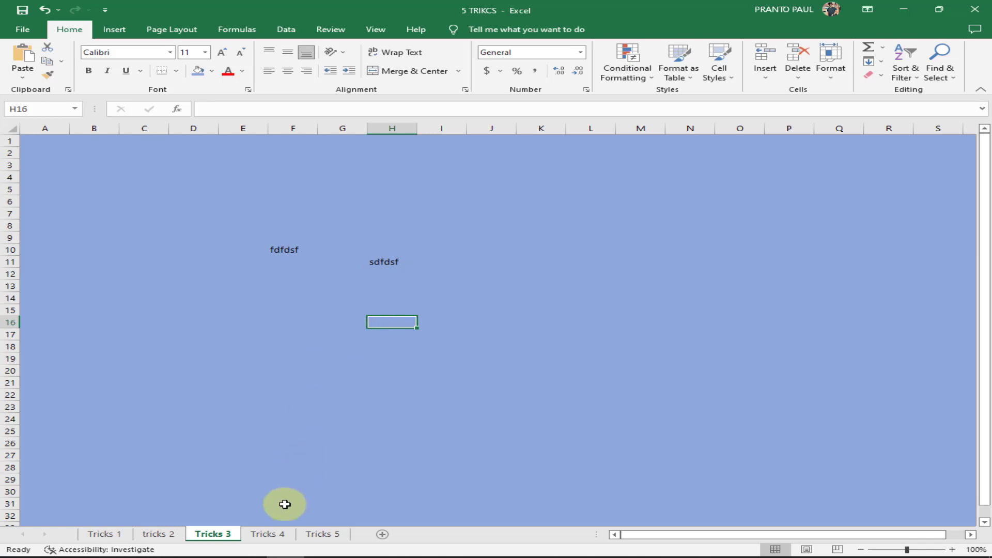
Step: Collapse the ribbon while on the Tricks 4 sheet and temporarily show the Insert commands
click(281, 538)
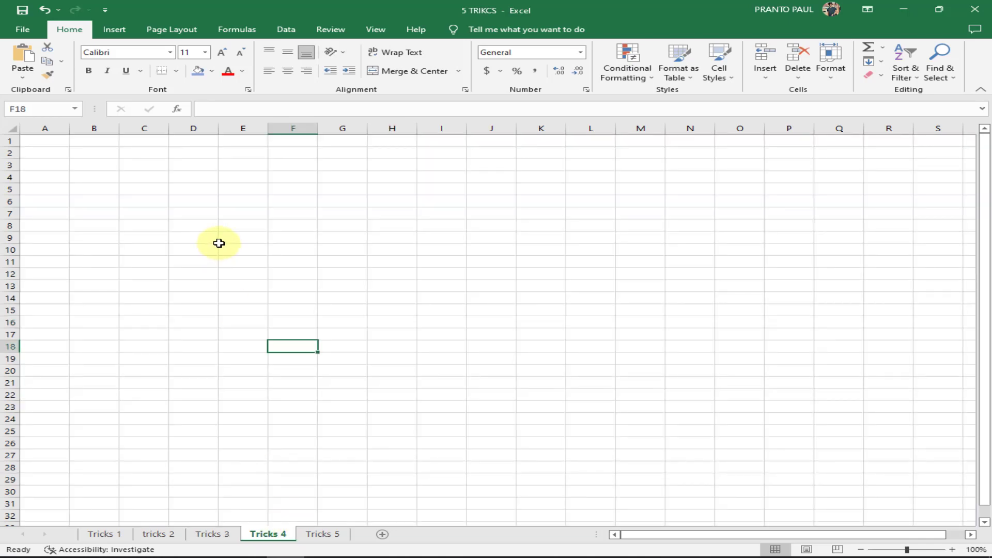
double_click(73, 34)
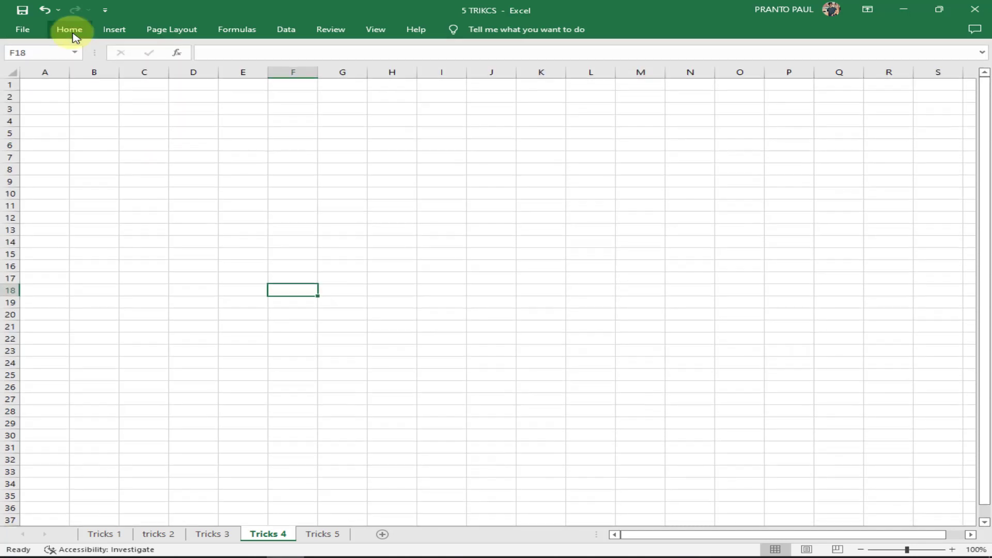
click(115, 121)
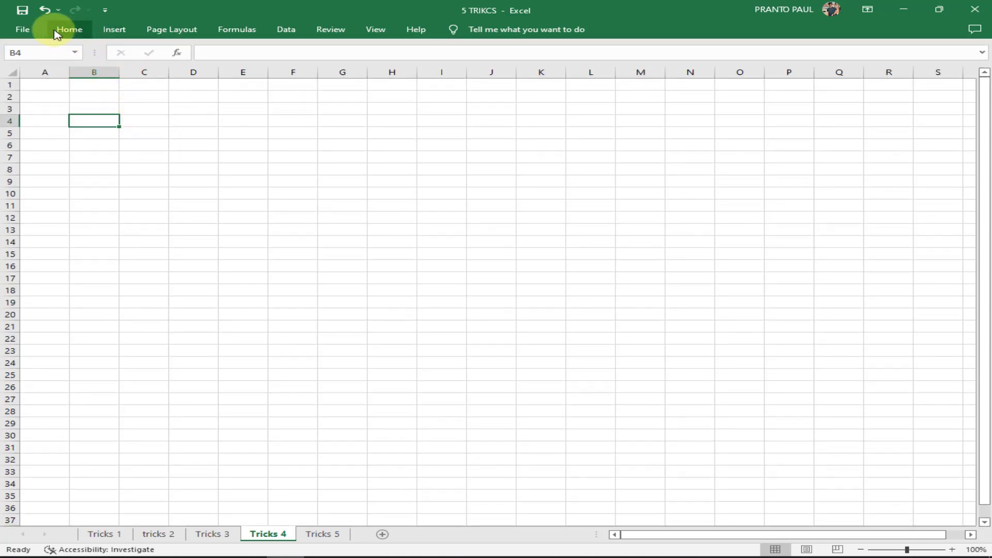
click(106, 31)
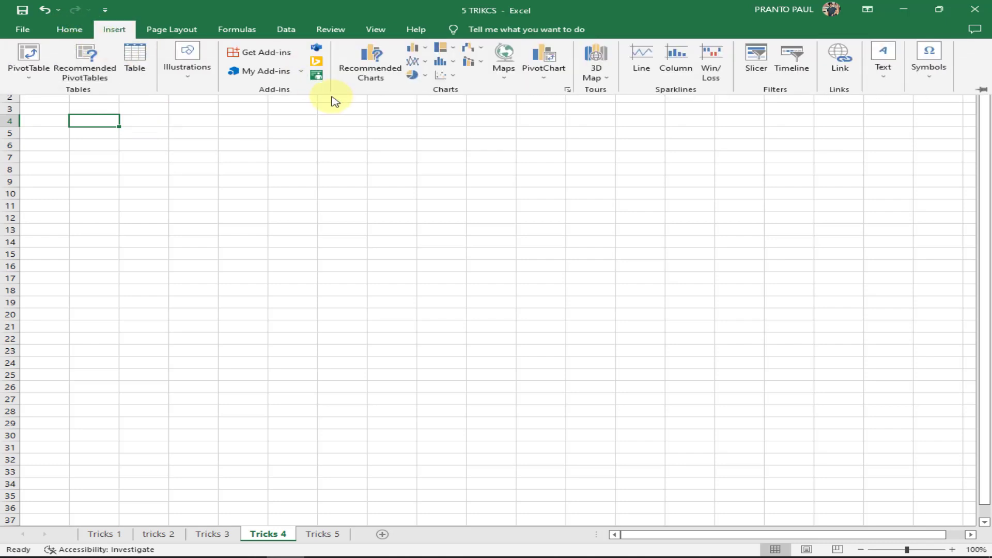
click(155, 161)
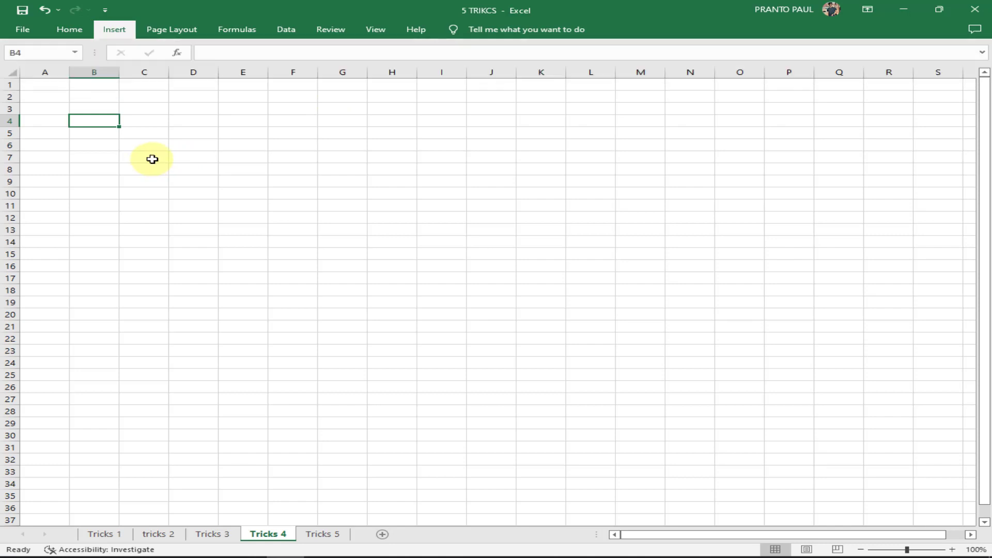
Step: Enter the sample text fdsf in cell C7 and sdf in cell F11, temporarily showing the Page Layout commands in between
click(154, 156)
text(fdsf)
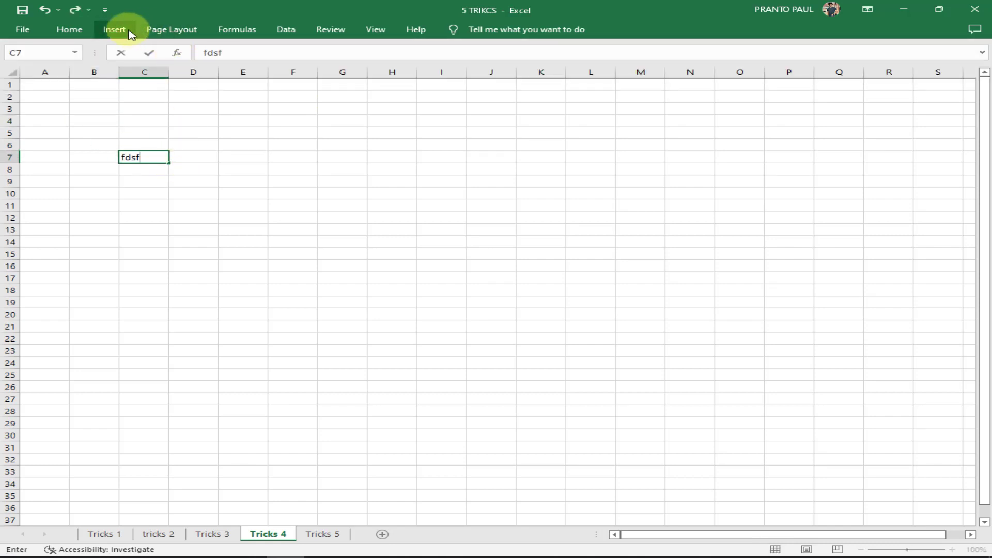
click(117, 29)
click(199, 34)
click(230, 159)
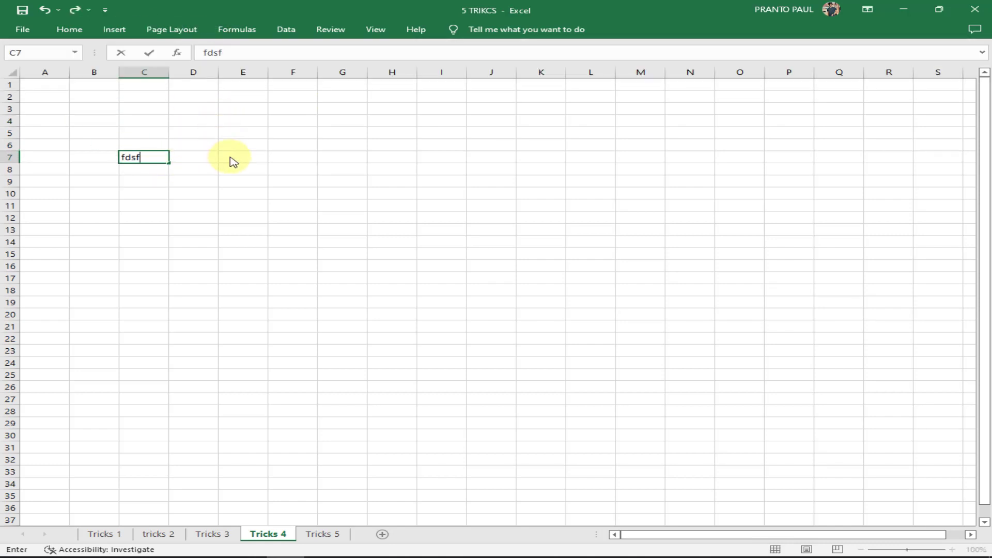
click(290, 204)
click(182, 30)
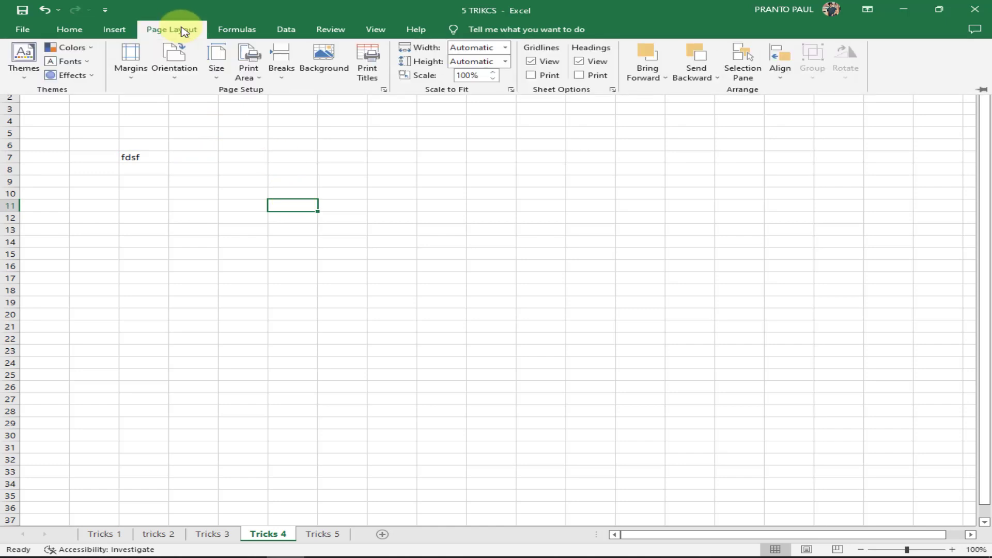
text(sdf)
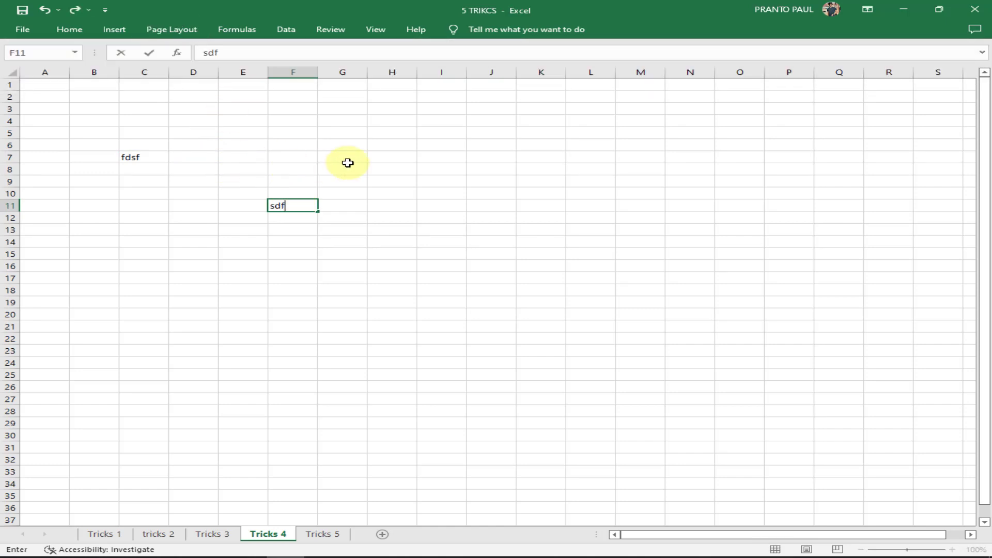
click(346, 159)
Step: Clear the sample text from cells C7 and F11 and restore the permanently expanded ribbon with the Home commands
click(286, 205)
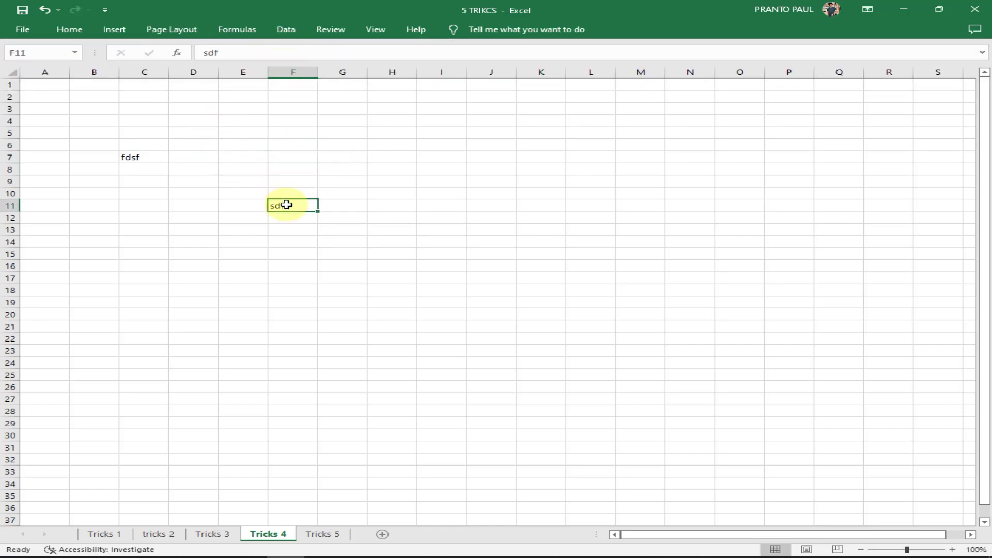
drag(285, 203, 144, 164)
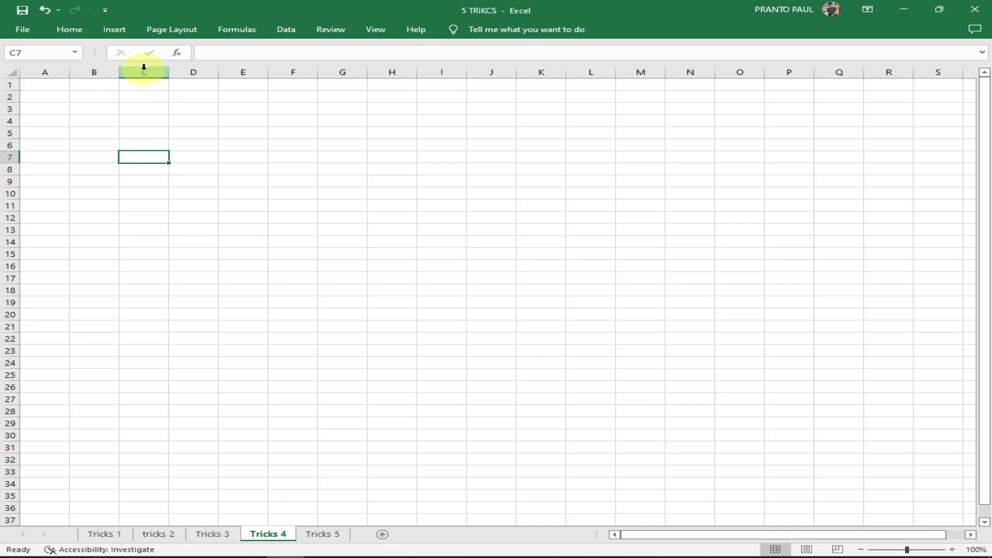
click(222, 191)
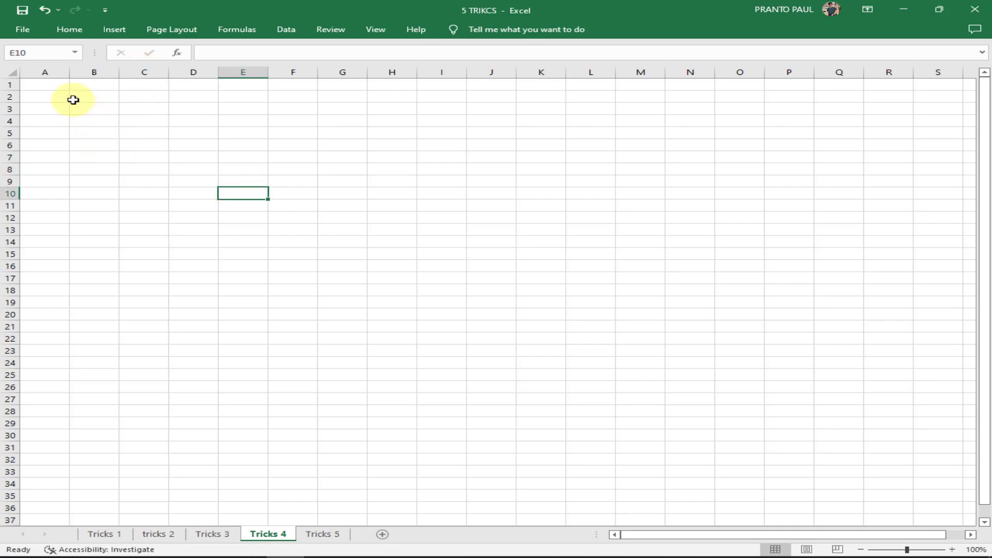
click(78, 33)
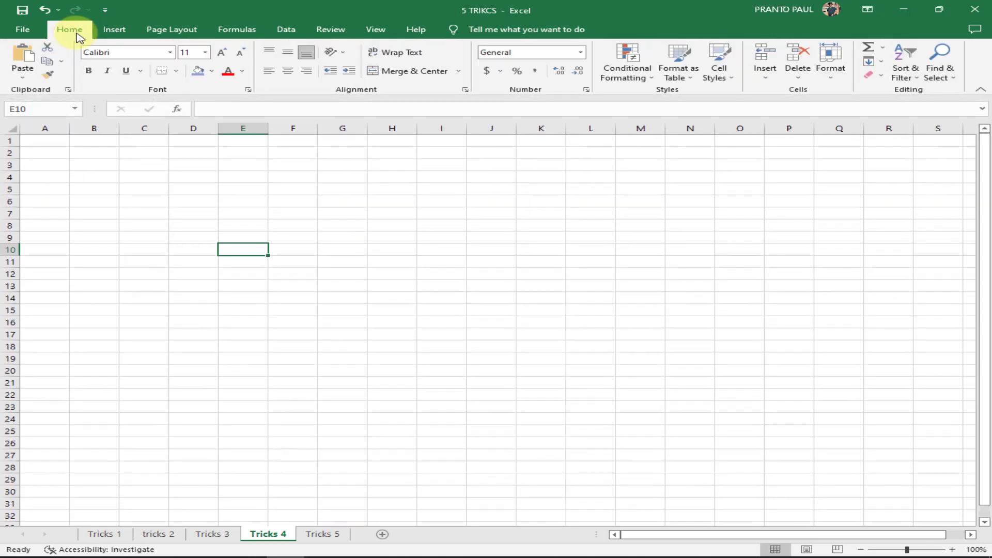
Step: Enter the sample text fdfds in D8, sfddsfs in E5 and dsf in C5, and clear these cells again
click(188, 224)
text(fd)
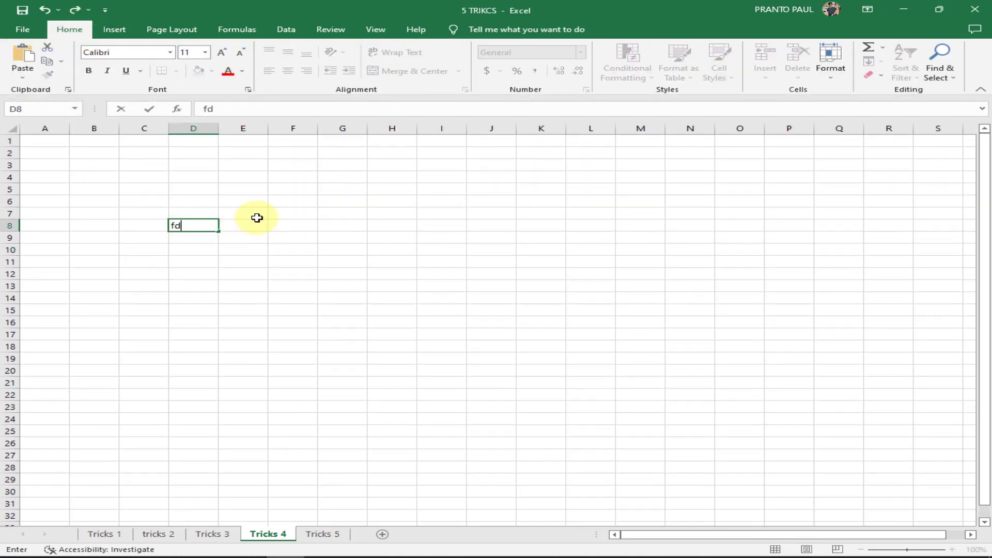
text(ds)
click(256, 218)
click(259, 193)
text(sfddsfs)
click(129, 187)
text(dsf)
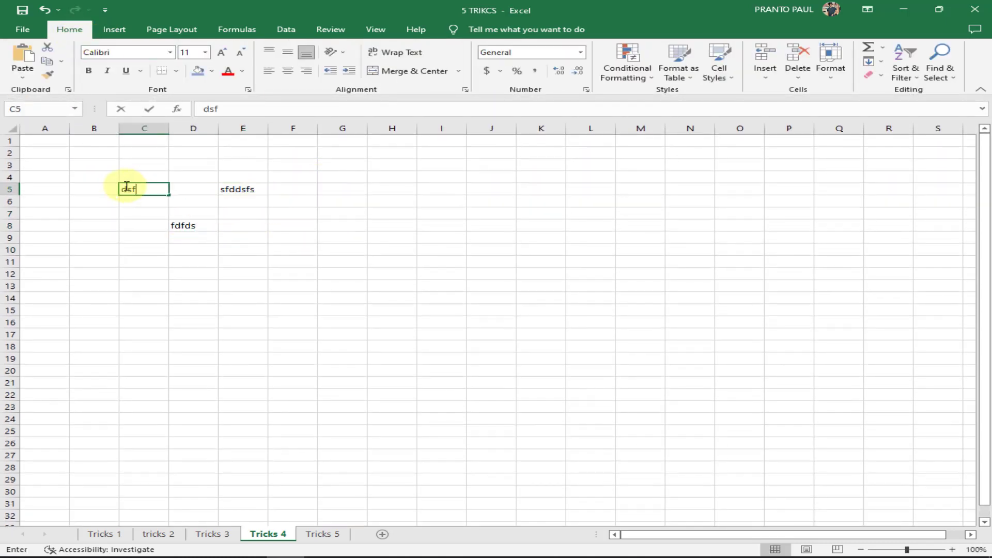
drag(114, 177, 266, 243)
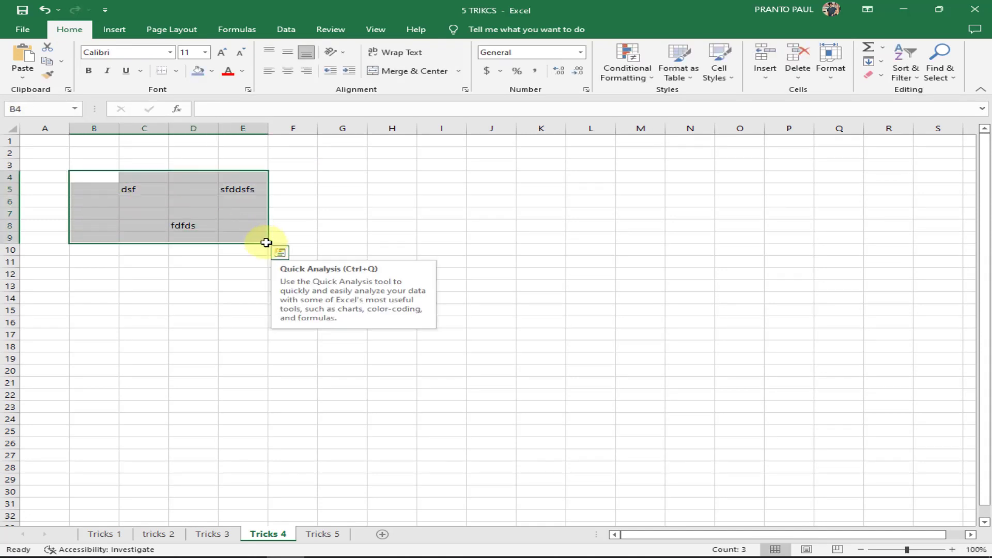
key(Delete)
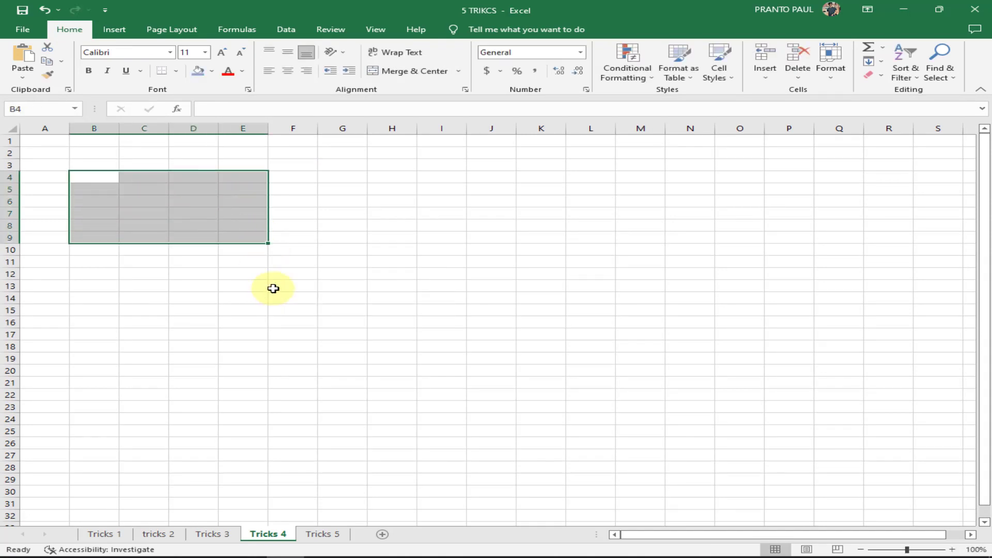
Step: Open the Tricks 5 sheet and view the fill colours available for the orange OFFICE ZONE banner without applying one
click(326, 535)
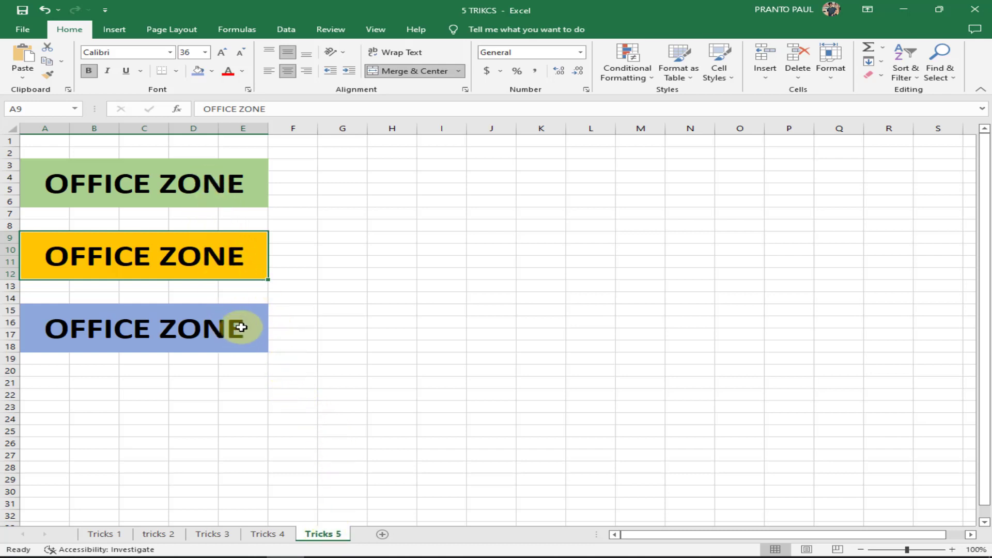
click(206, 185)
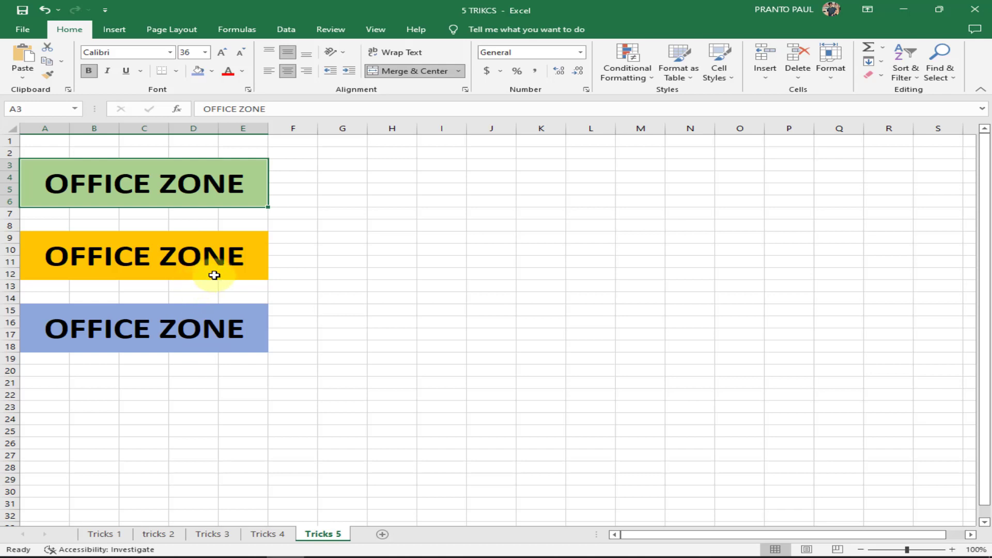
click(213, 257)
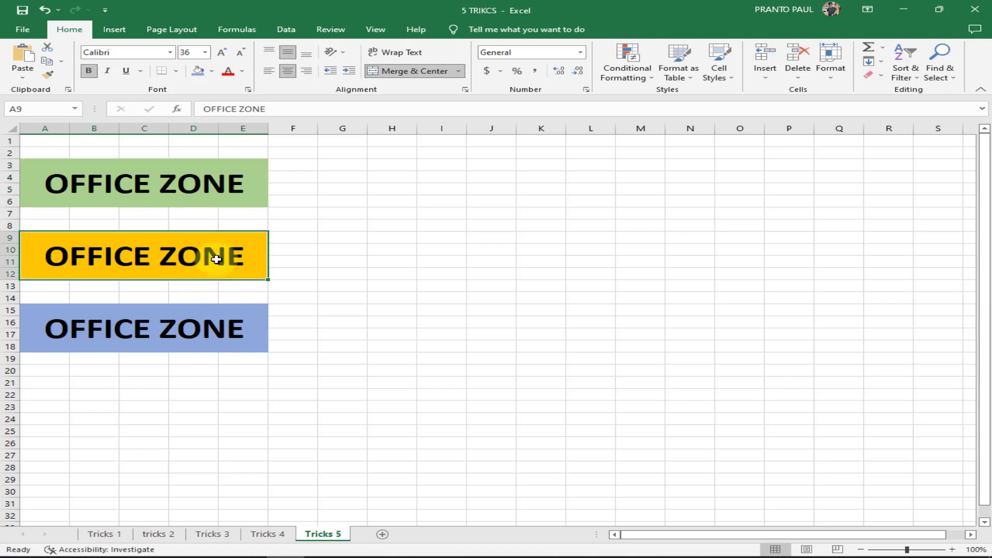
click(212, 73)
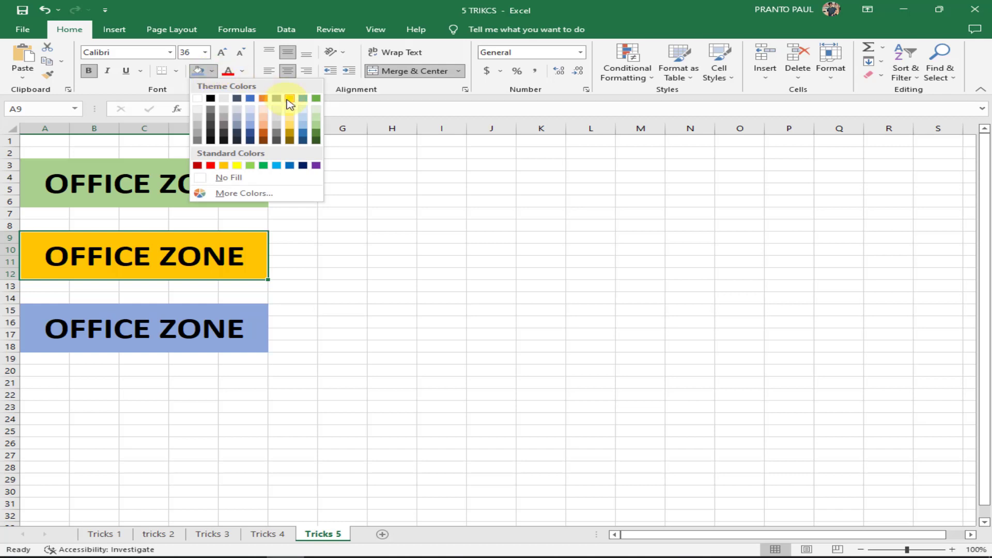
click(425, 252)
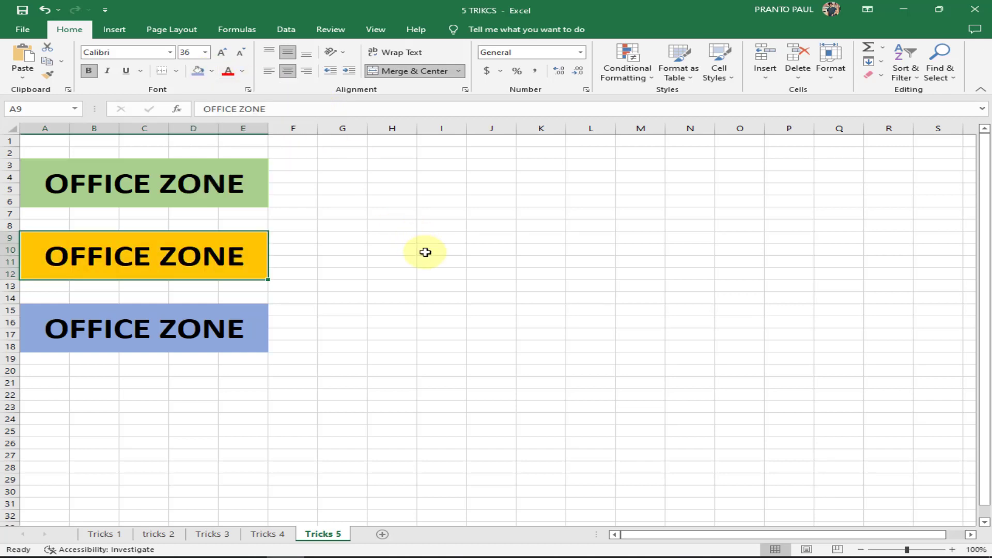
Step: Copy the green OFFICE ZONE banner's formatting onto the orange and blue banners with Format Painter
click(212, 191)
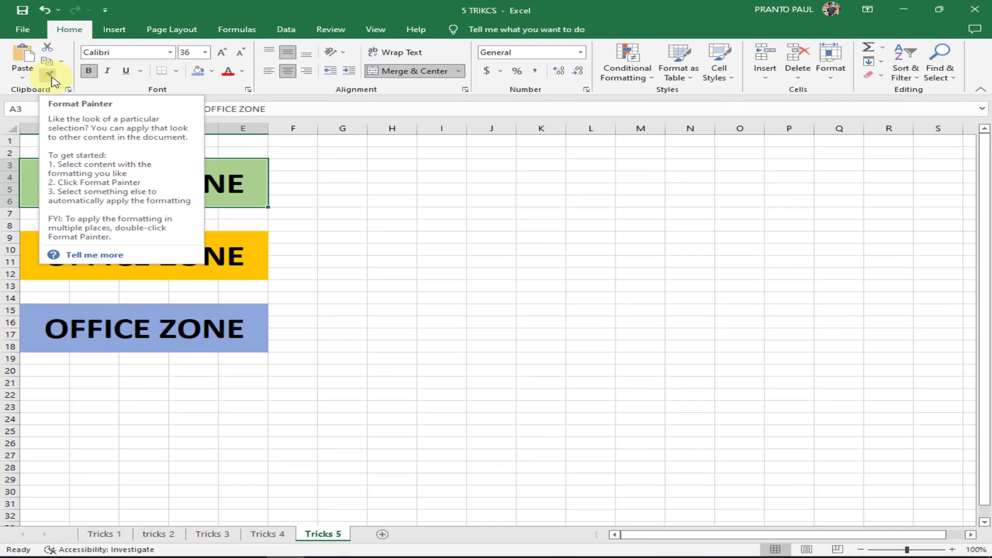
click(126, 188)
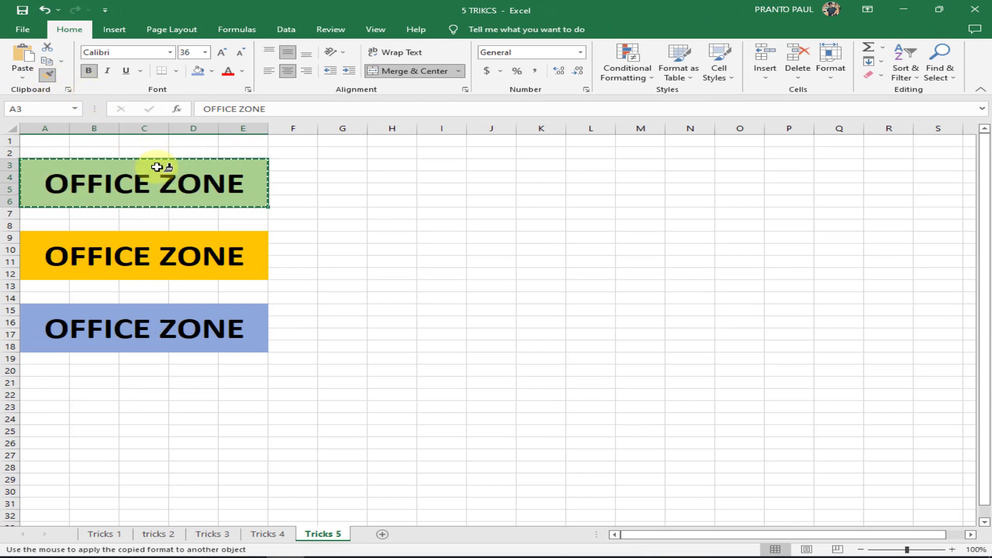
click(255, 261)
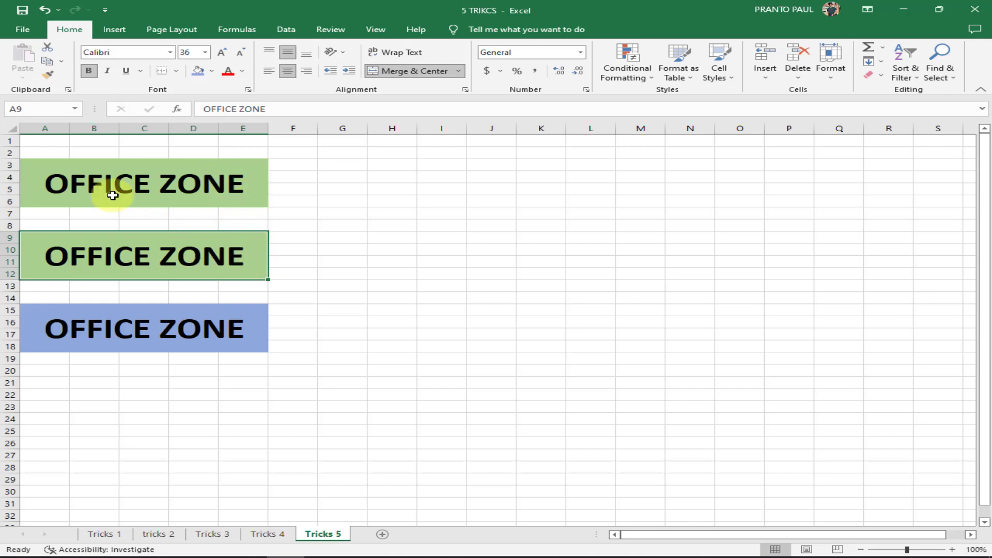
click(54, 81)
click(243, 331)
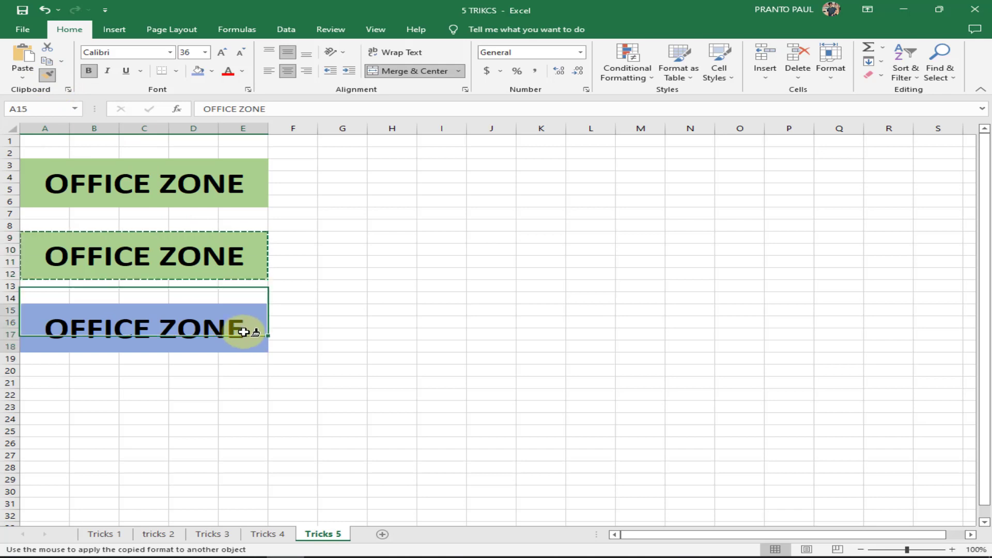